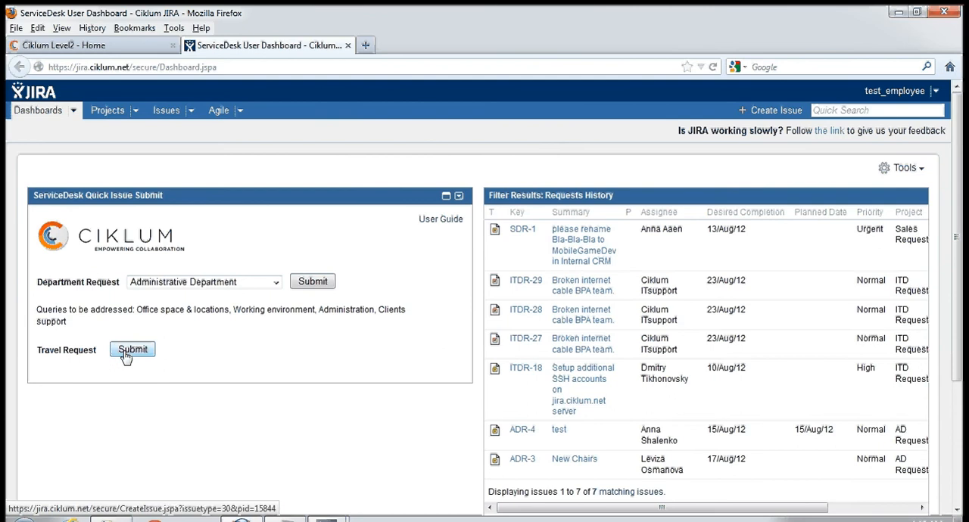
- Start a new travel request from the service desk dashboard and look through its form fields
click(129, 351)
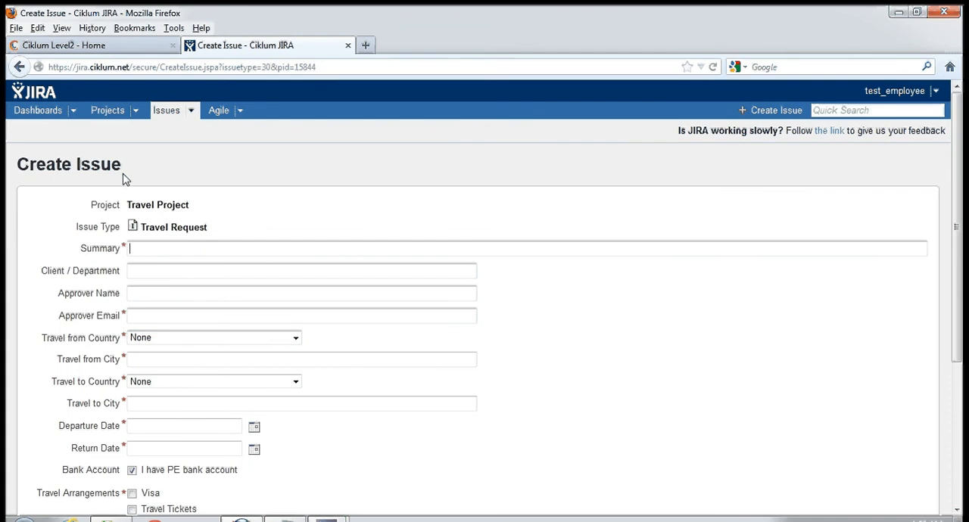
scroll(296, 112, down, 4)
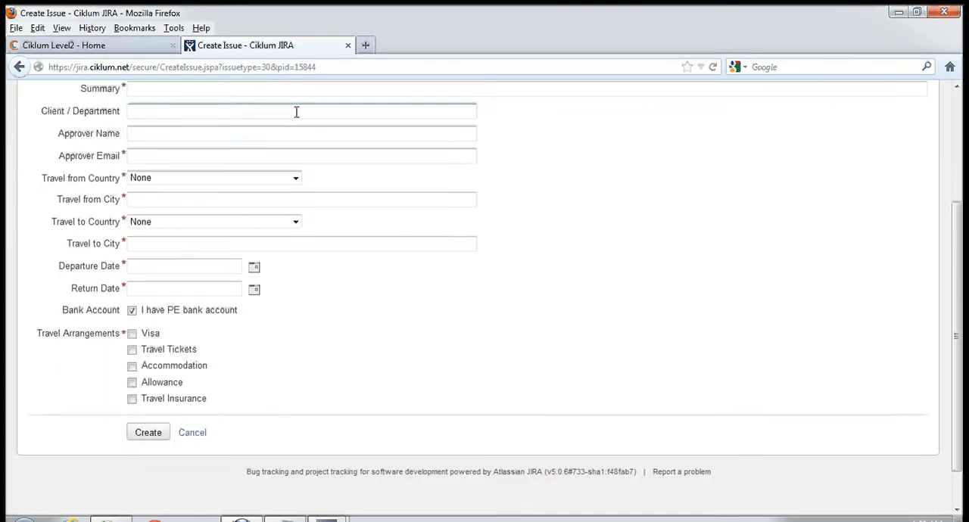
scroll(296, 112, up, 2)
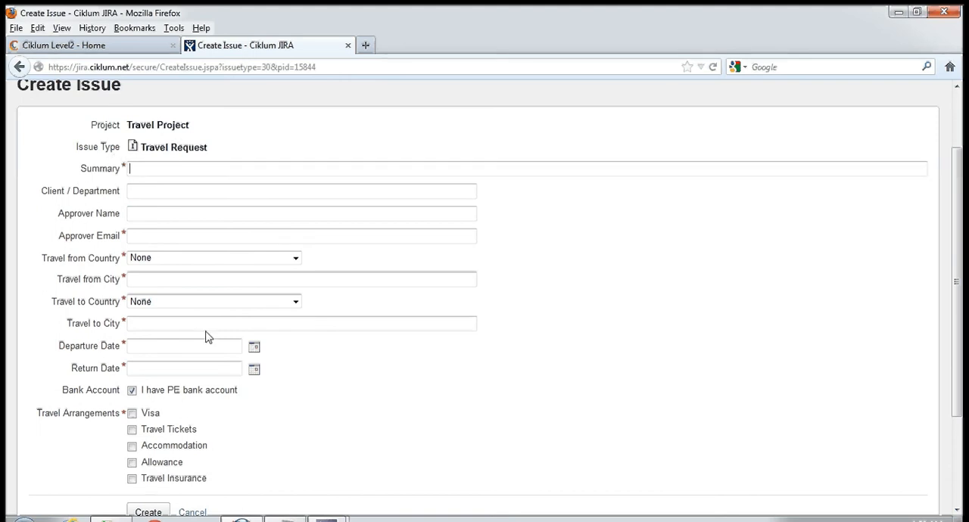
- Enter the request summary as the traveller's full name followed by "travel to denmark"
click(241, 171)
drag(211, 148, 139, 149)
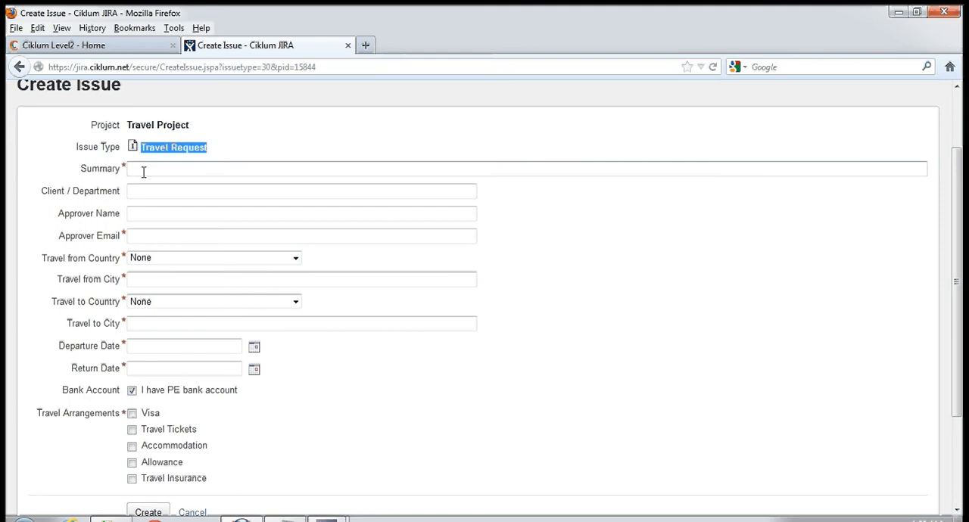
click(144, 172)
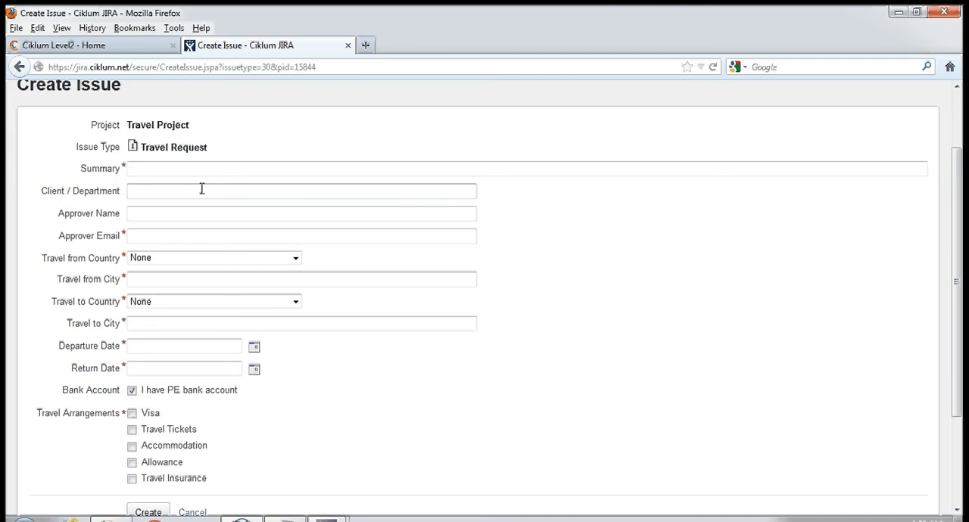
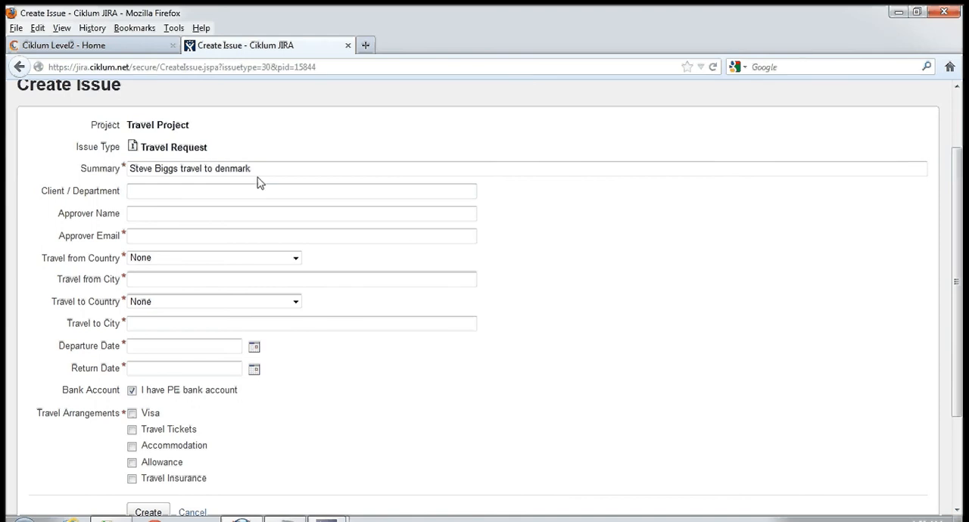
- Set the request's Client / Department to "IT department"
click(143, 189)
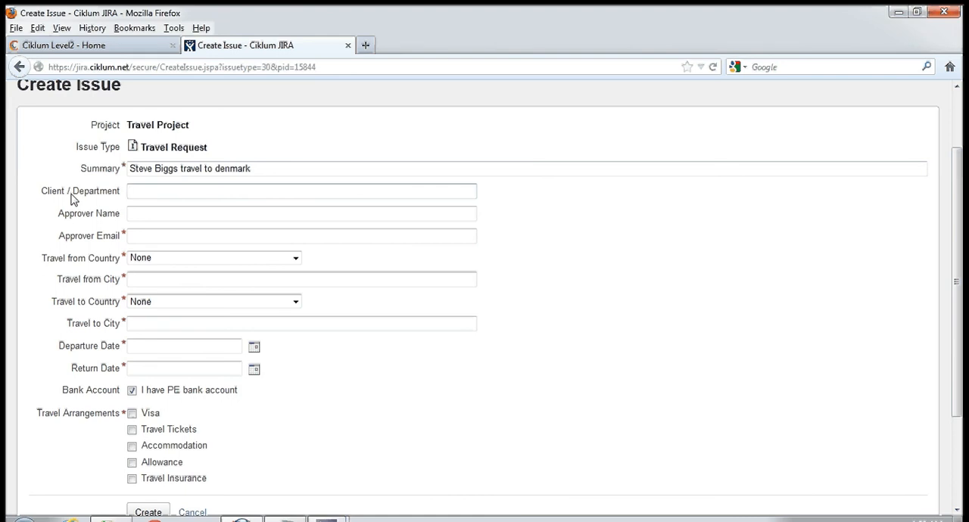
click(221, 225)
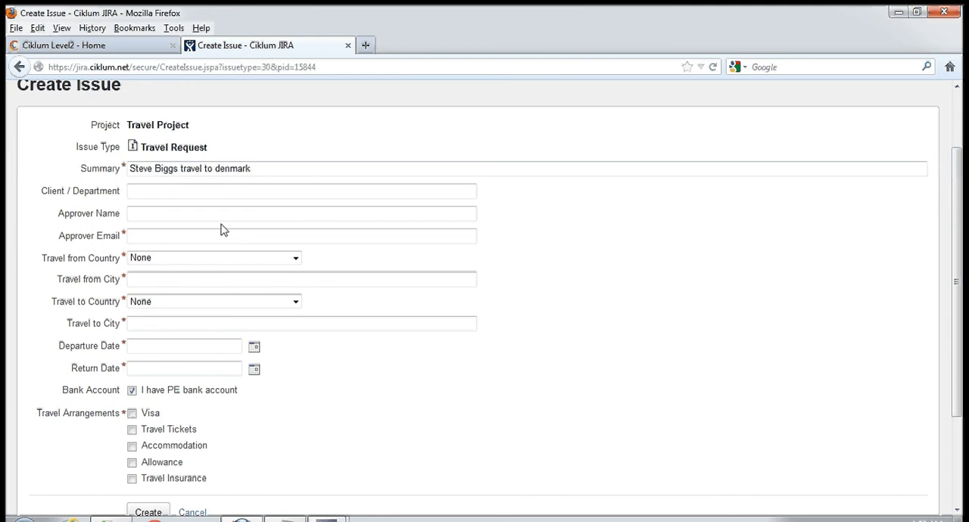
text(IT department)
- Fill in the approver's full name and the approver's e-mail address
click(220, 217)
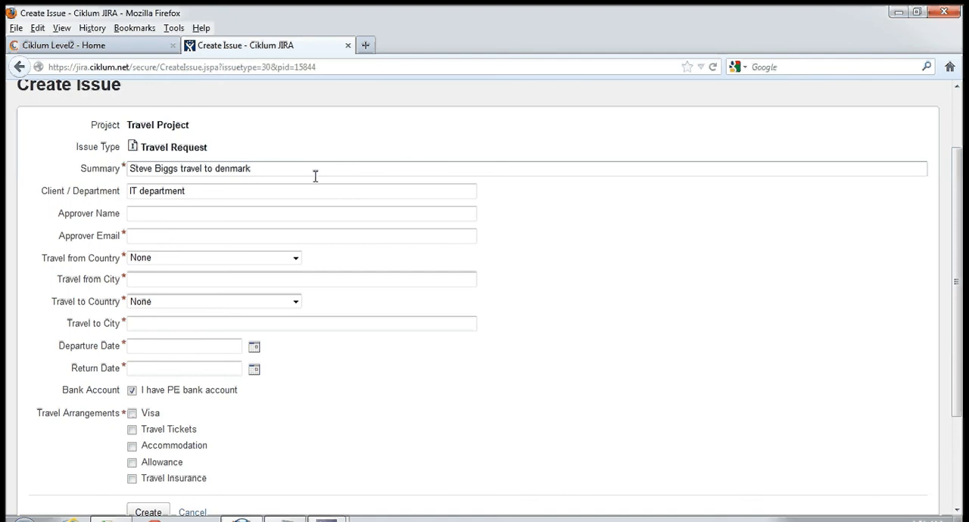
click(171, 237)
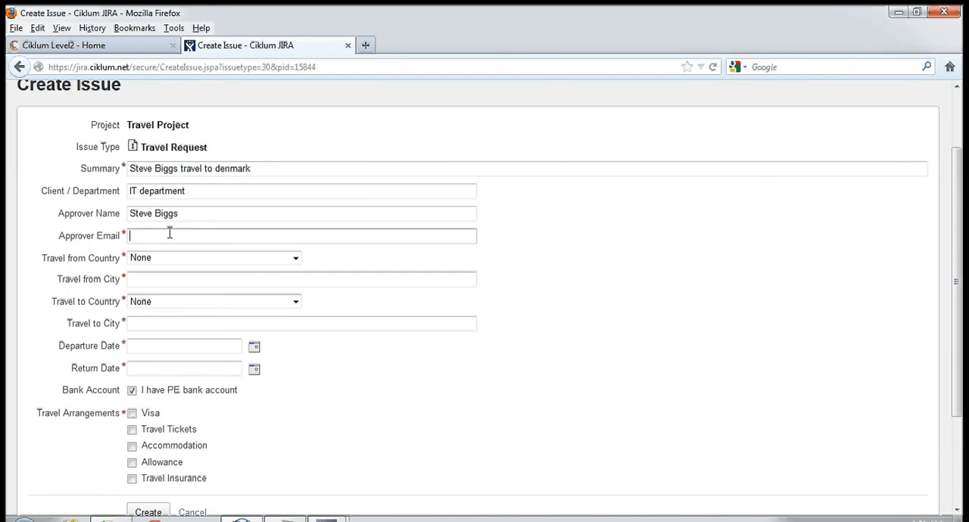
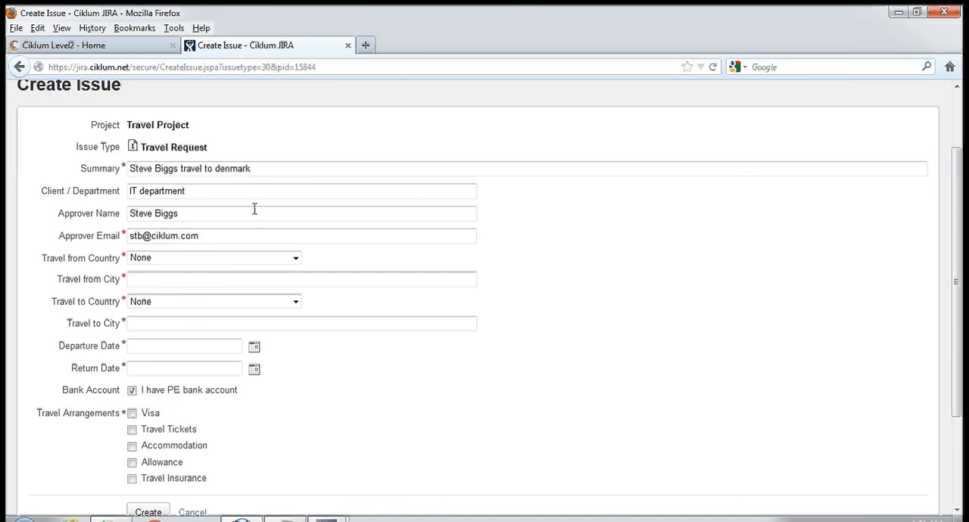
- Set the travel origin to the country Ukraine and the city Kiev
click(235, 191)
click(239, 259)
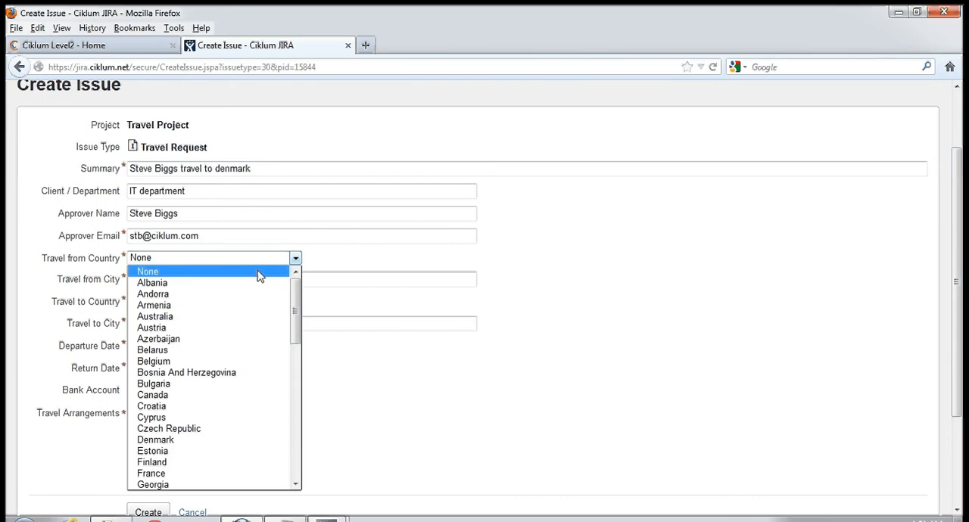
key(u)
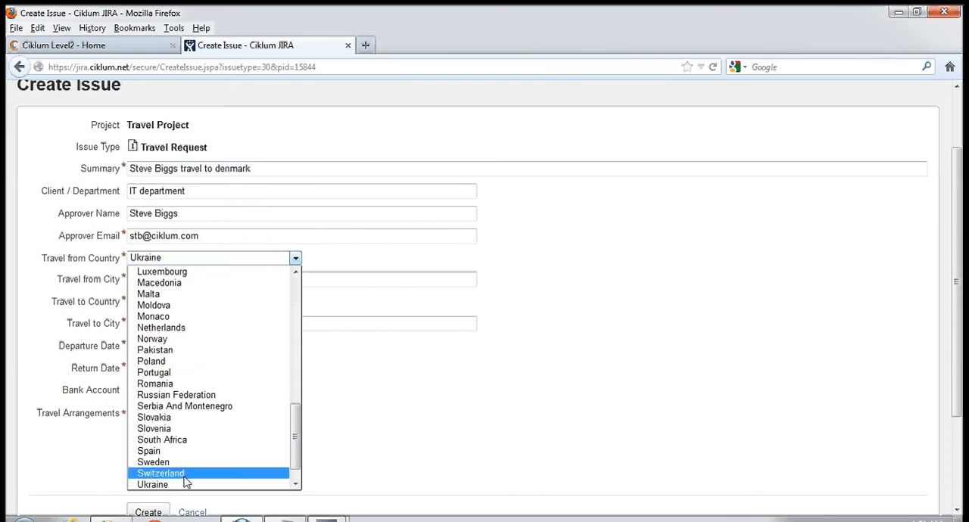
click(184, 483)
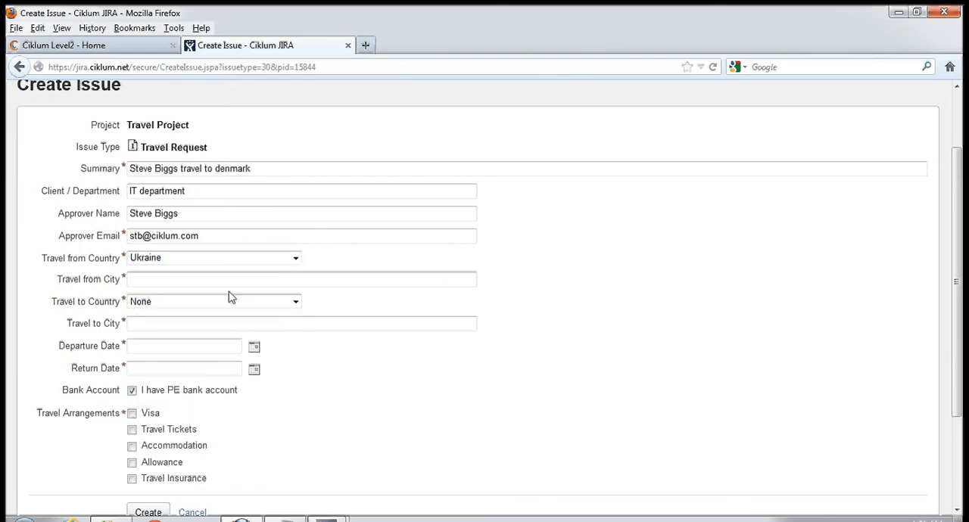
text(Kiev)
- Set the travel destination to the country Denmark and the city Copenhagen
click(230, 300)
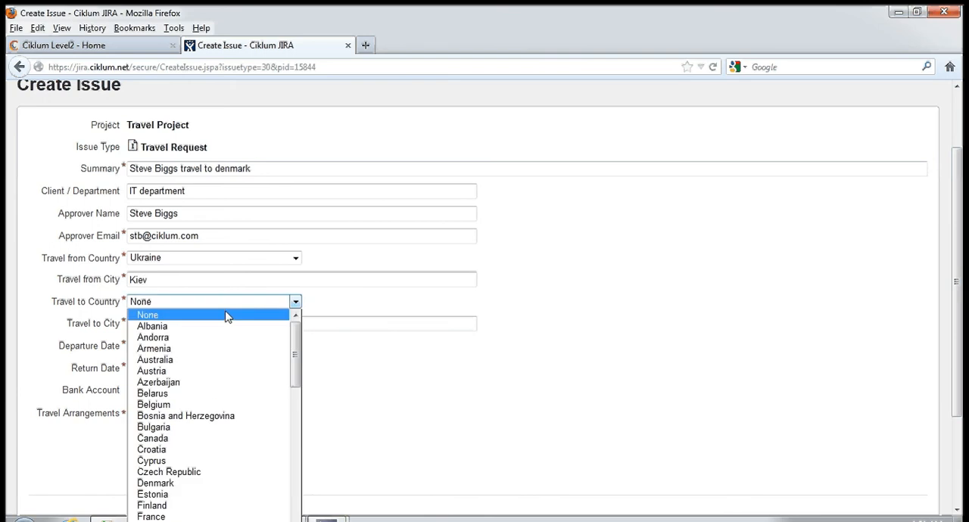
click(179, 483)
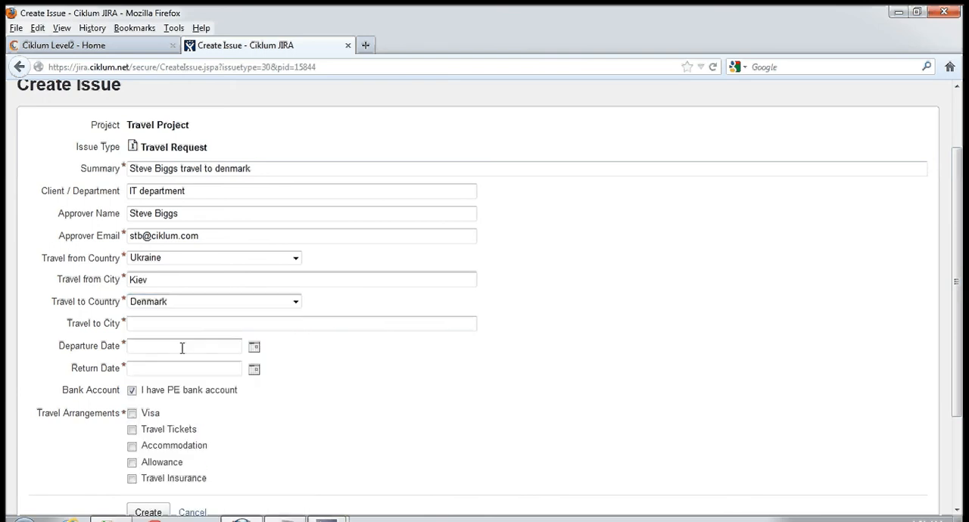
click(217, 323)
text(Cop)
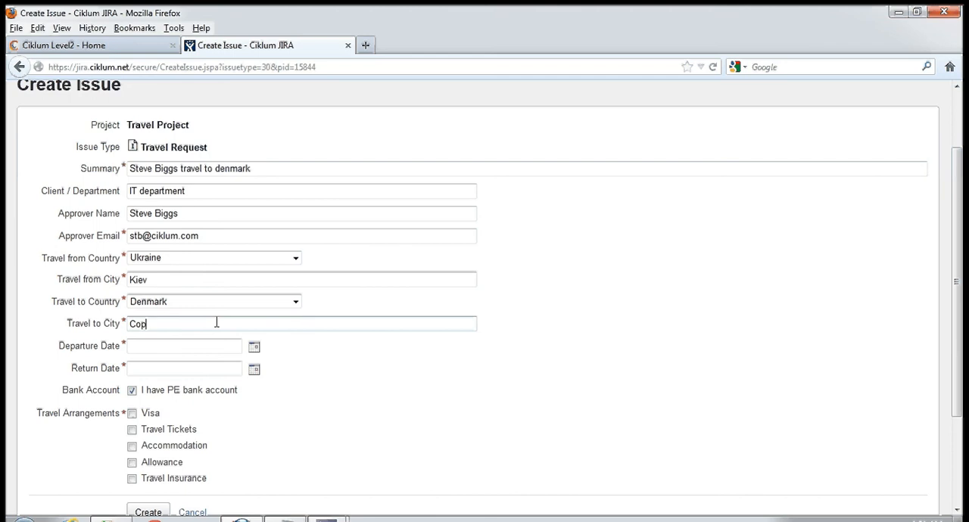
text(enhagen)
- Set the departure date to 24/Sep/12 using the calendar
click(203, 345)
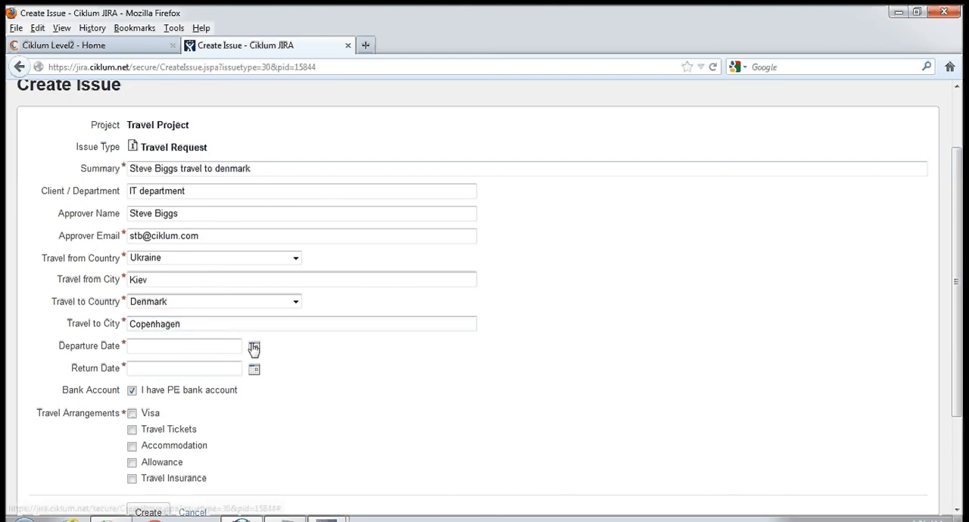
click(254, 347)
click(387, 375)
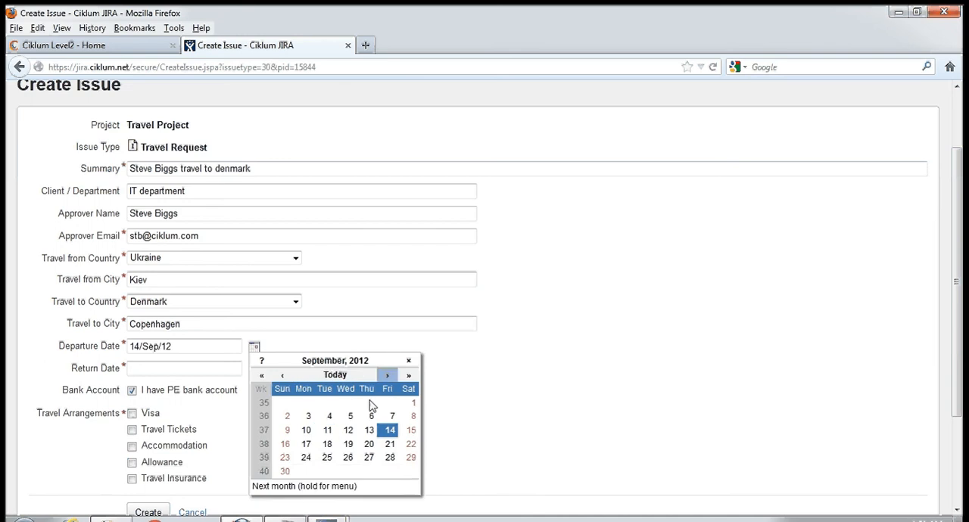
click(306, 458)
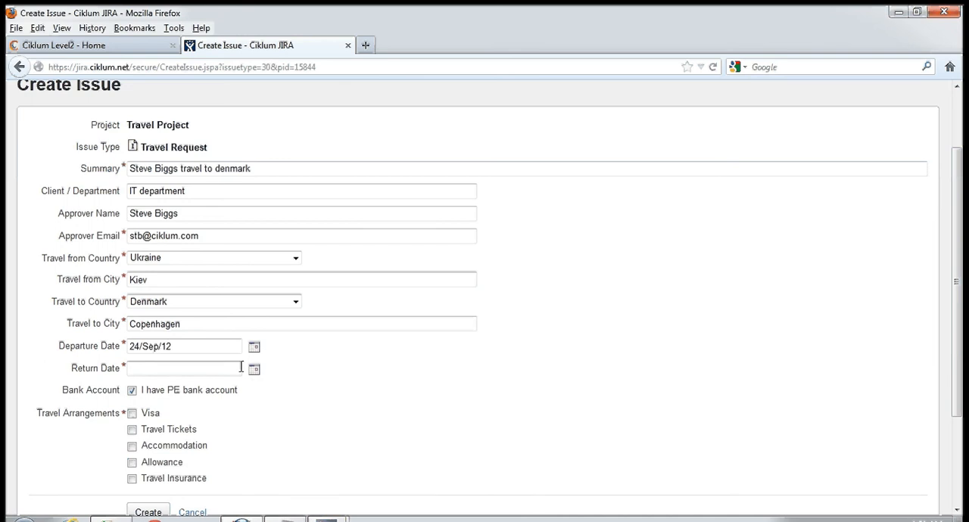
- Set the return date to 28/Sep/12 using the calendar
click(254, 368)
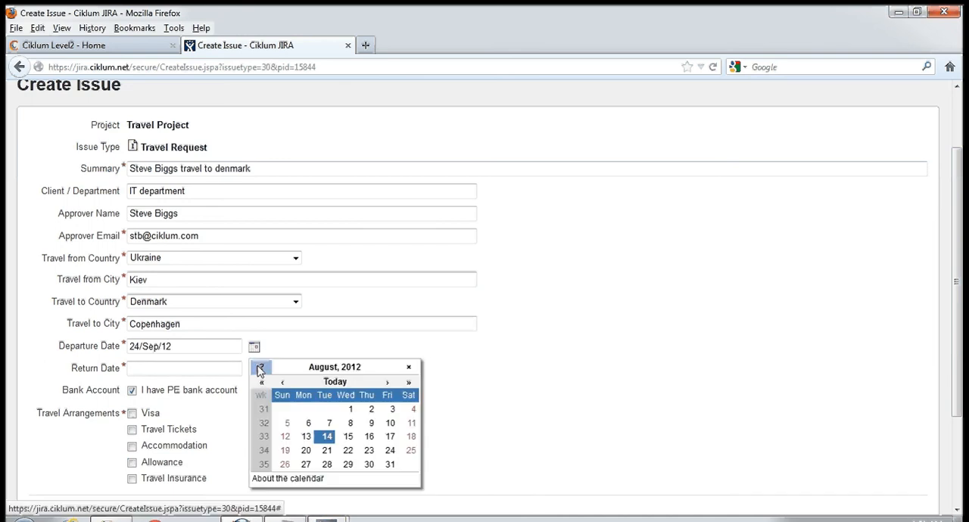
click(387, 383)
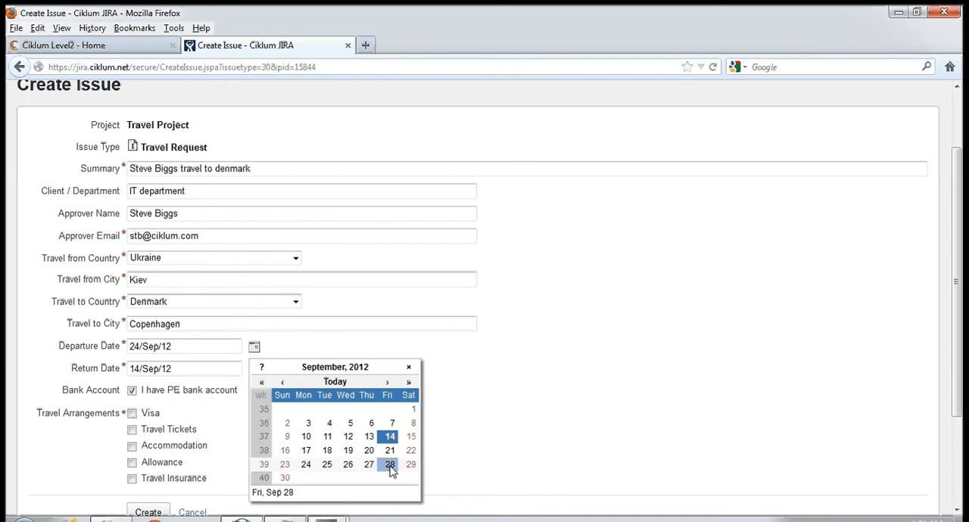
click(390, 465)
- Review the Bank Account option on the travel request form
scroll(266, 399, down, 3)
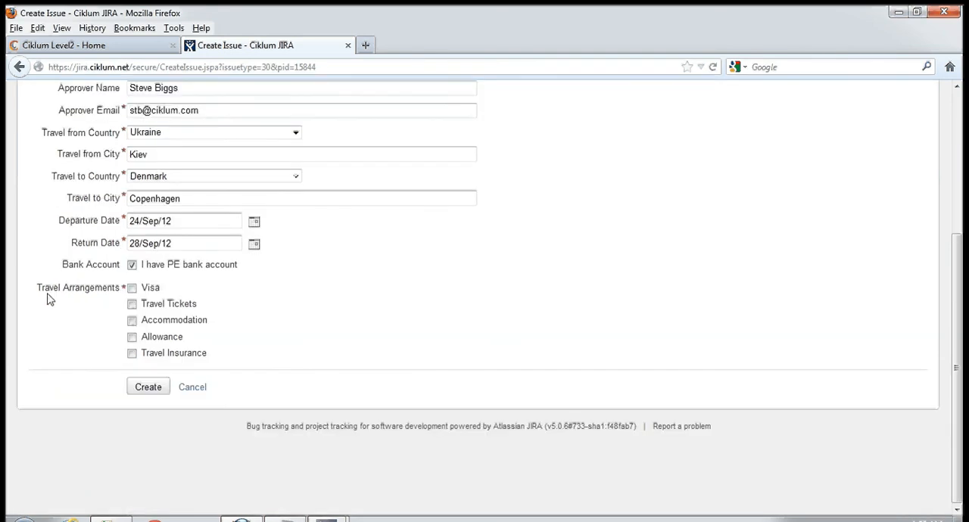
drag(72, 269, 247, 268)
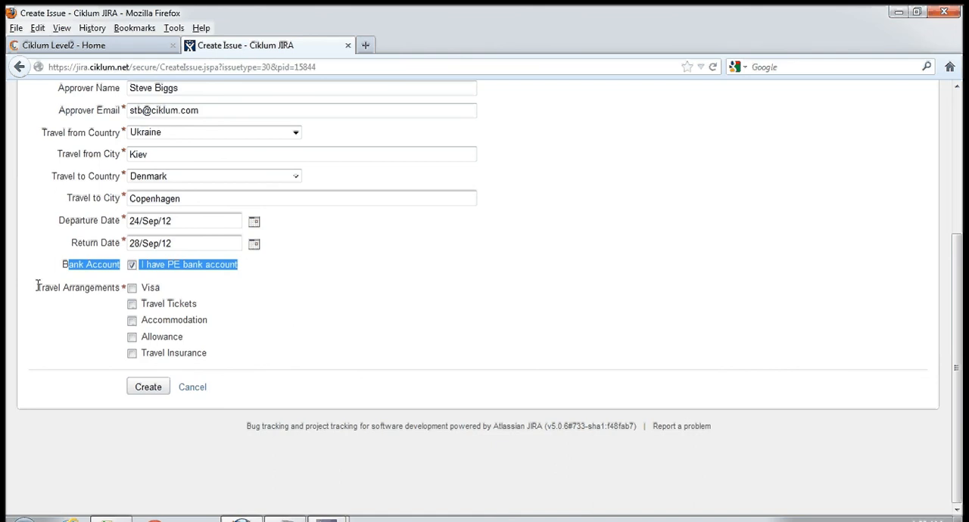
click(67, 269)
triple_click(67, 269)
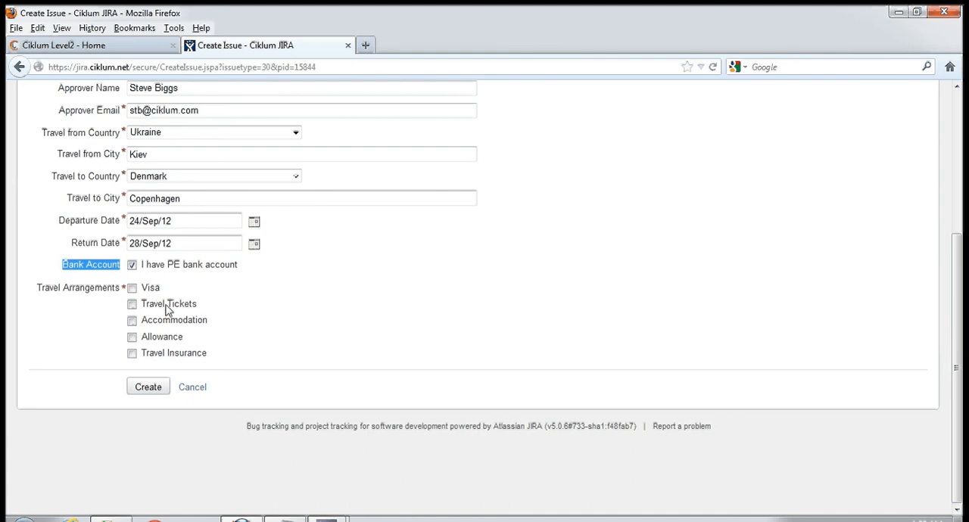
- Include Visa, Travel Tickets, Accommodation, Allowance and Travel Insurance as travel arrangements and create the request
click(131, 289)
click(132, 303)
click(132, 320)
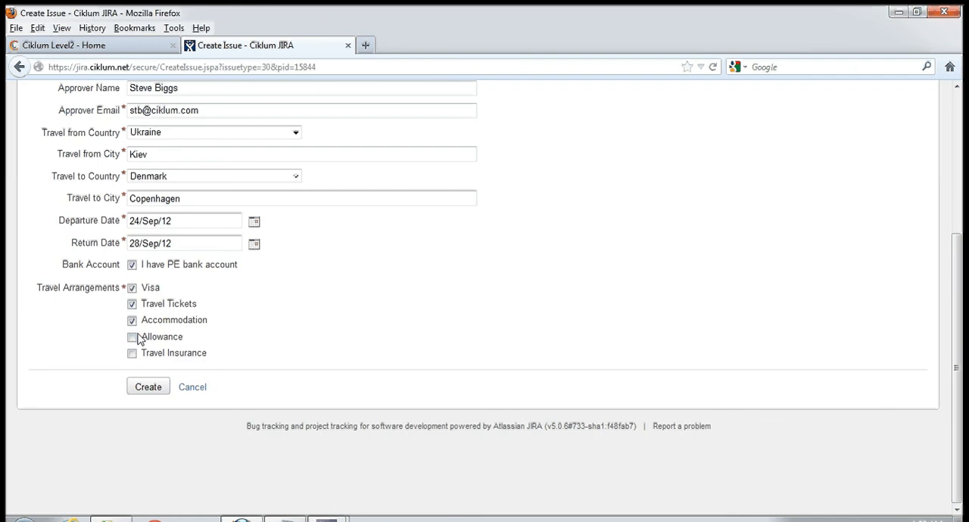
click(132, 337)
click(131, 352)
click(149, 387)
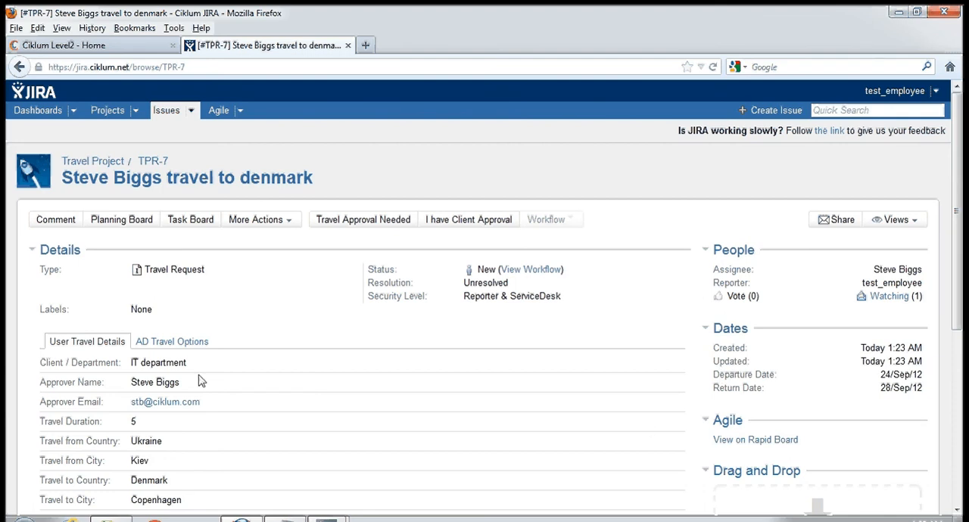
- Review the created travel request's details and its workflow diagram
scroll(111, 235, down, 3)
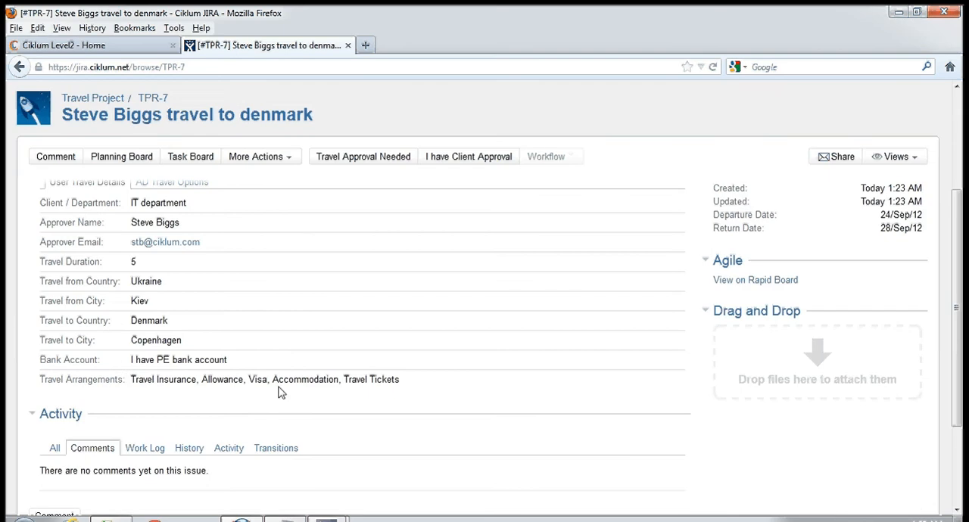
scroll(451, 417, up, 2)
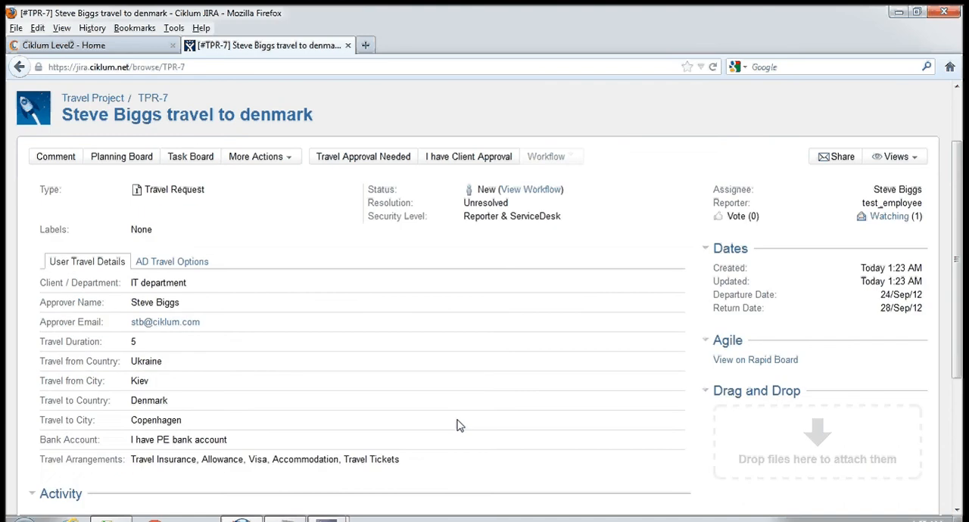
scroll(507, 363, up, 2)
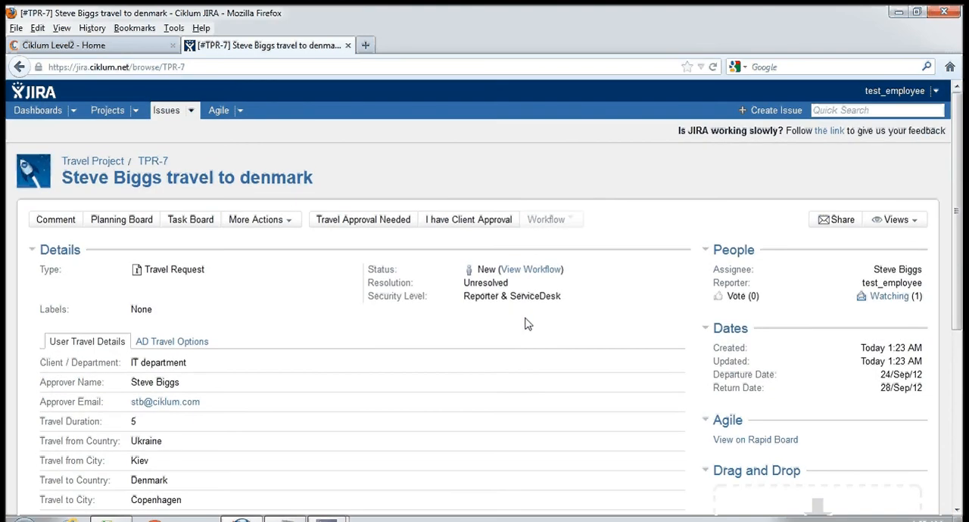
click(545, 279)
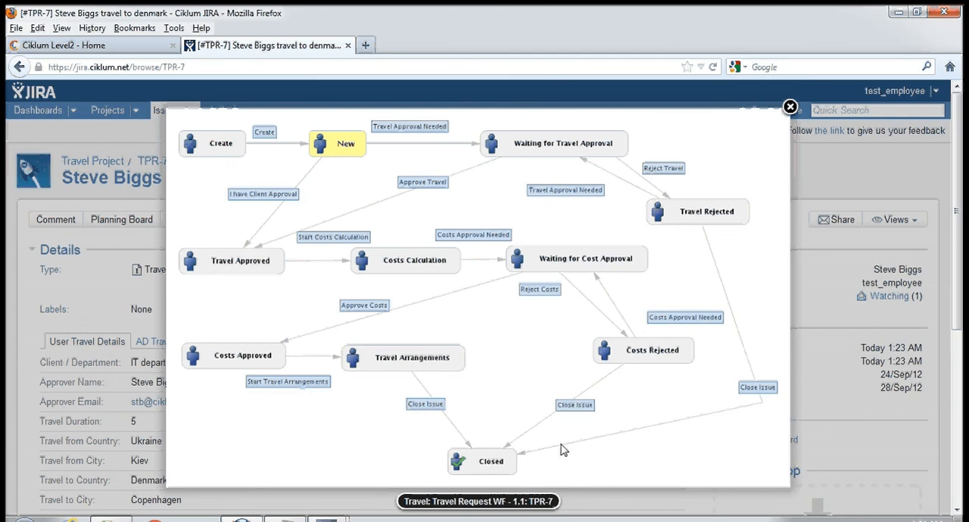
click(790, 109)
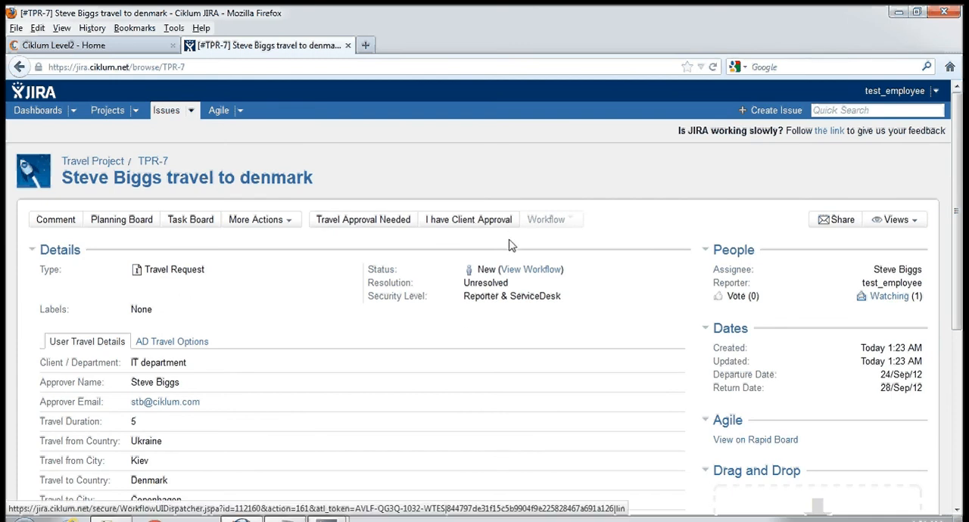
- Start the I have Client Approval transition on the Denmark travel request and attach the Travel Approval message from the Documents library
click(456, 221)
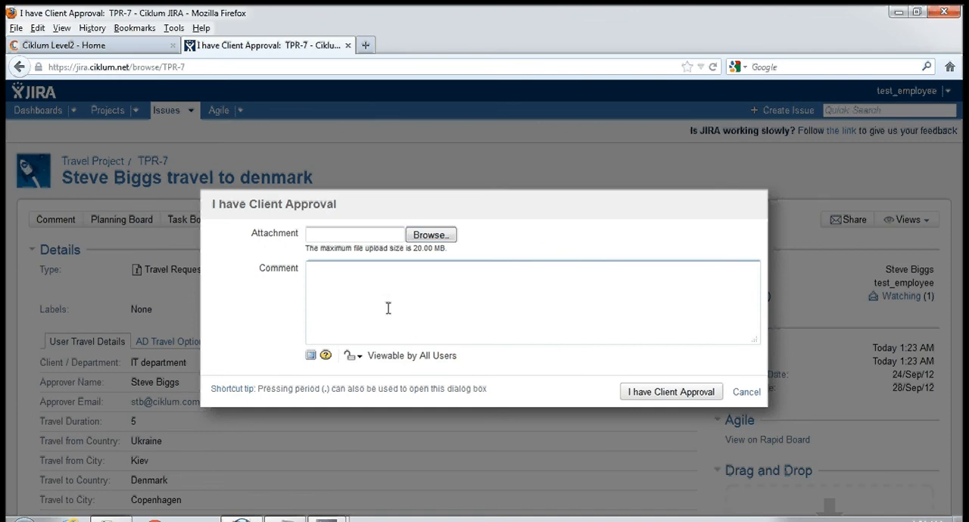
click(354, 289)
click(300, 309)
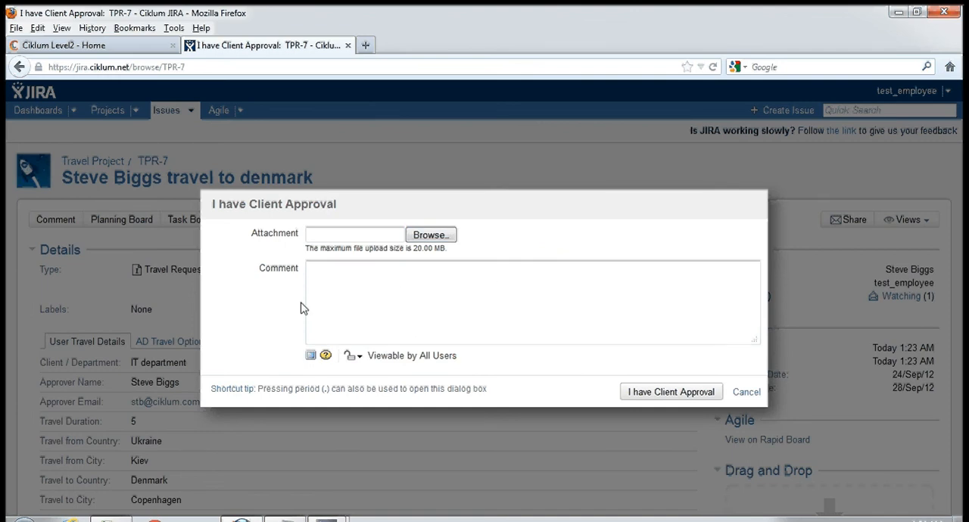
click(386, 324)
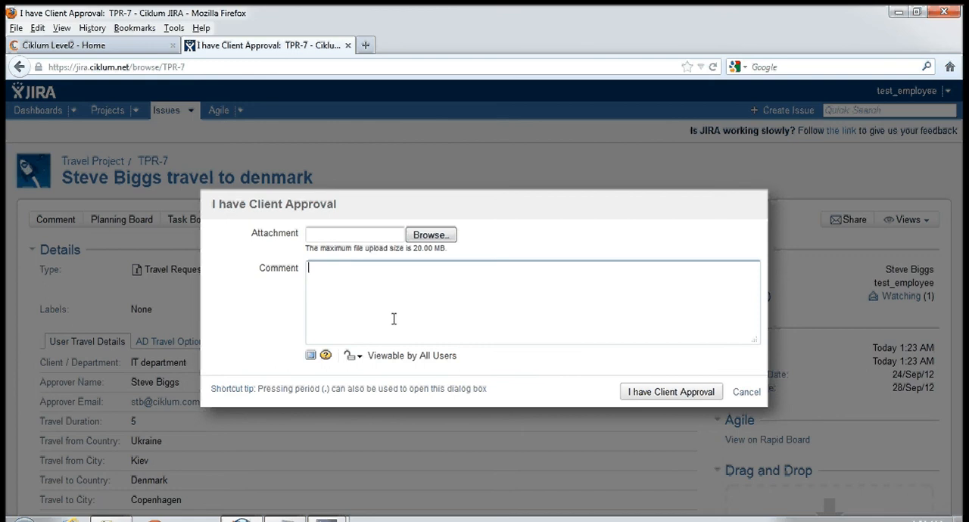
click(450, 238)
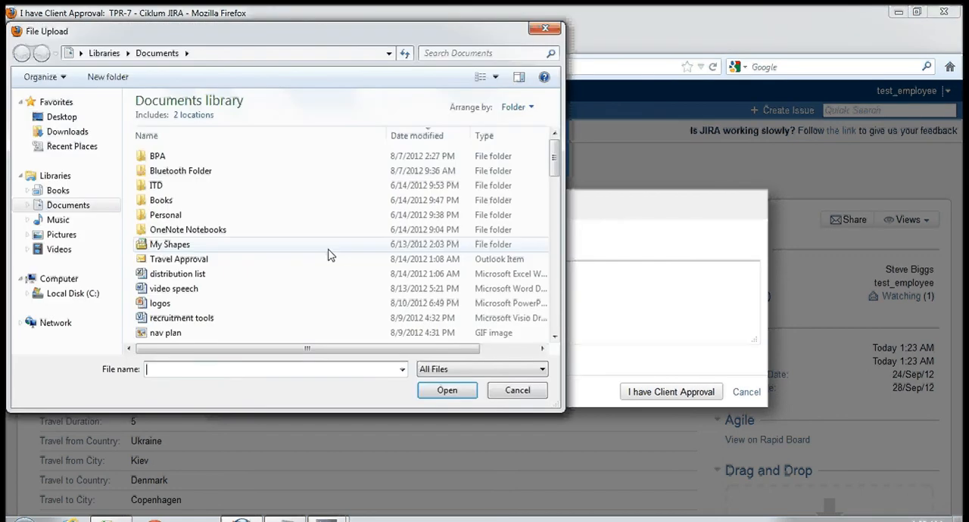
click(220, 260)
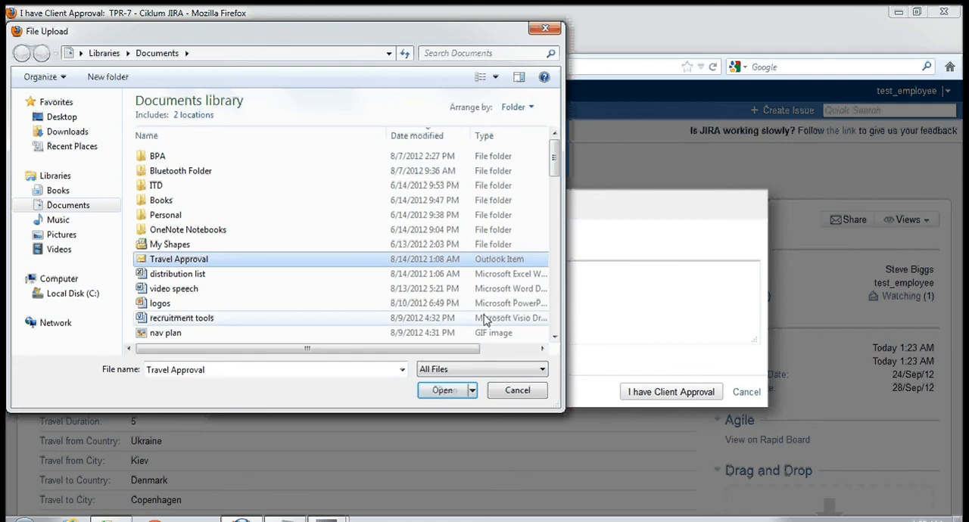
click(446, 390)
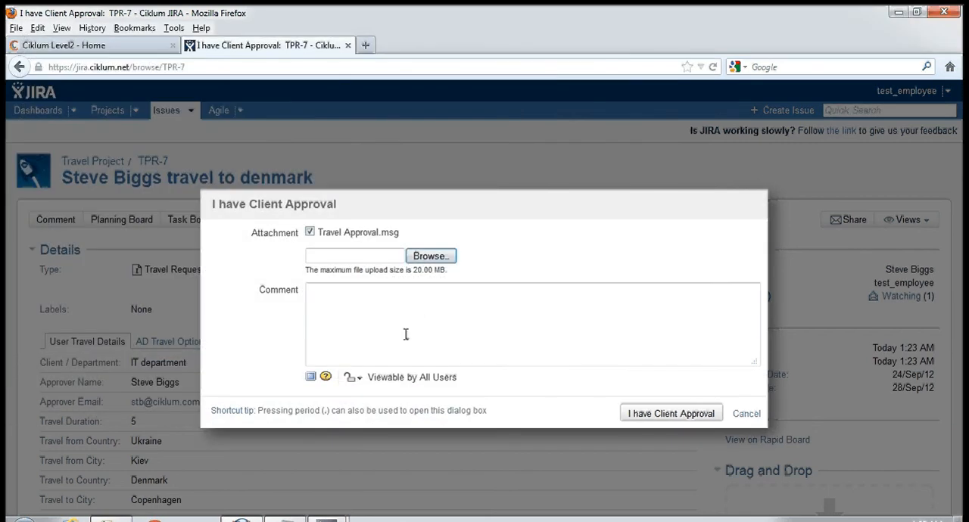
- Add the comment "travel approval from my boss attached" and submit the client approval
click(418, 316)
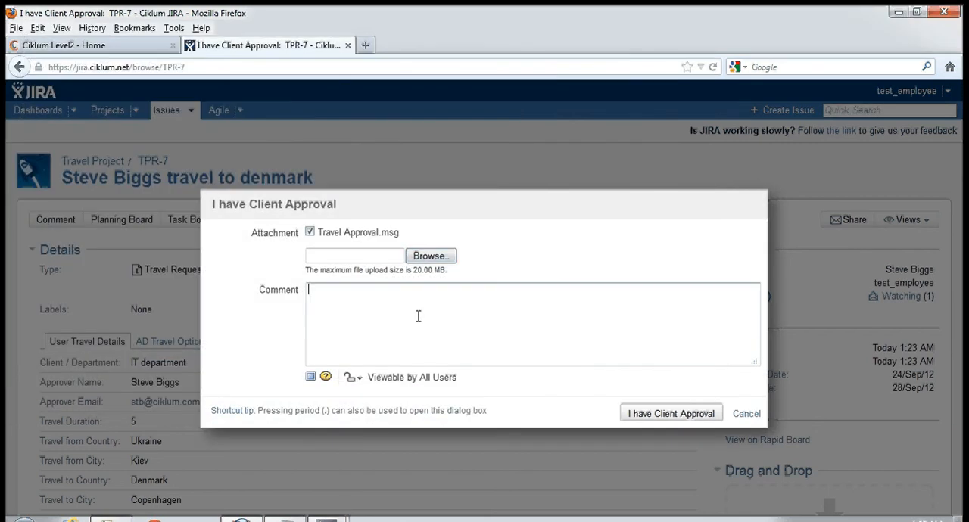
text(travel approval from my )
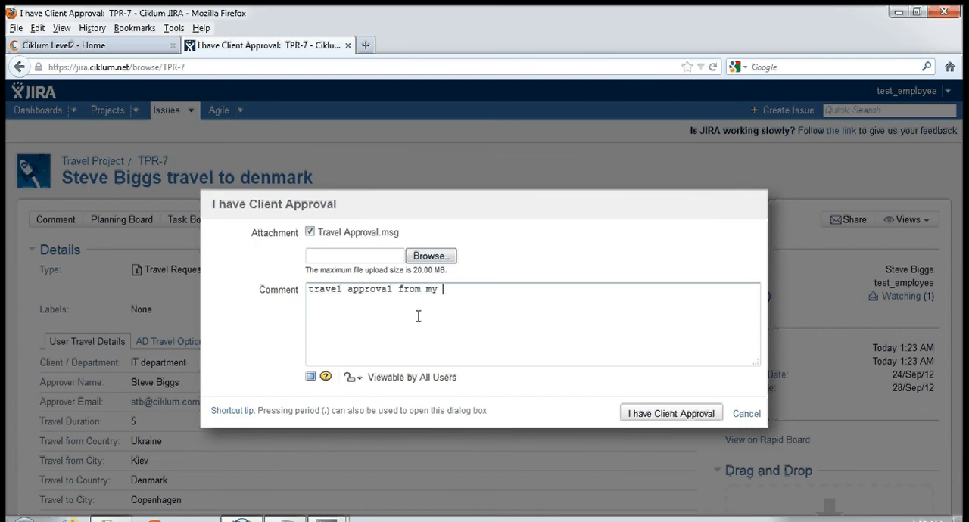
text(boss attached)
click(680, 422)
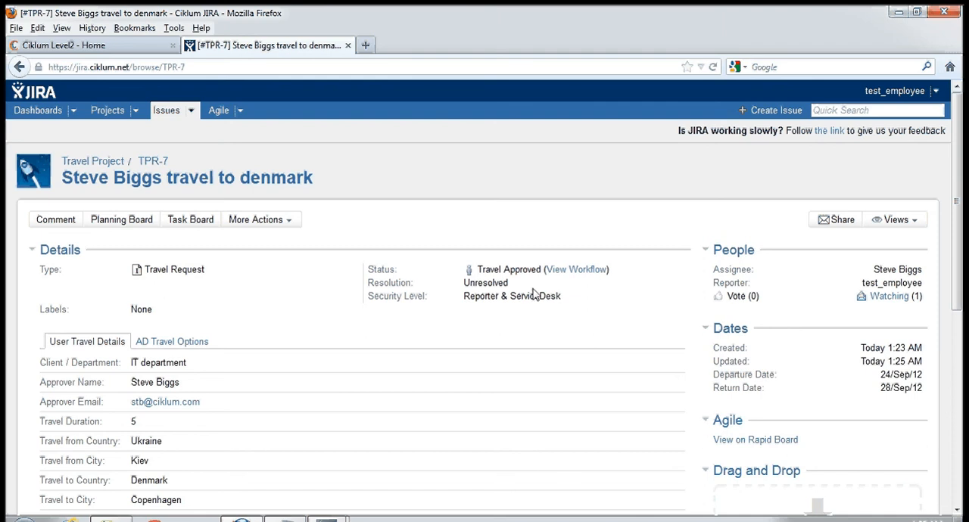
drag(566, 298, 465, 256)
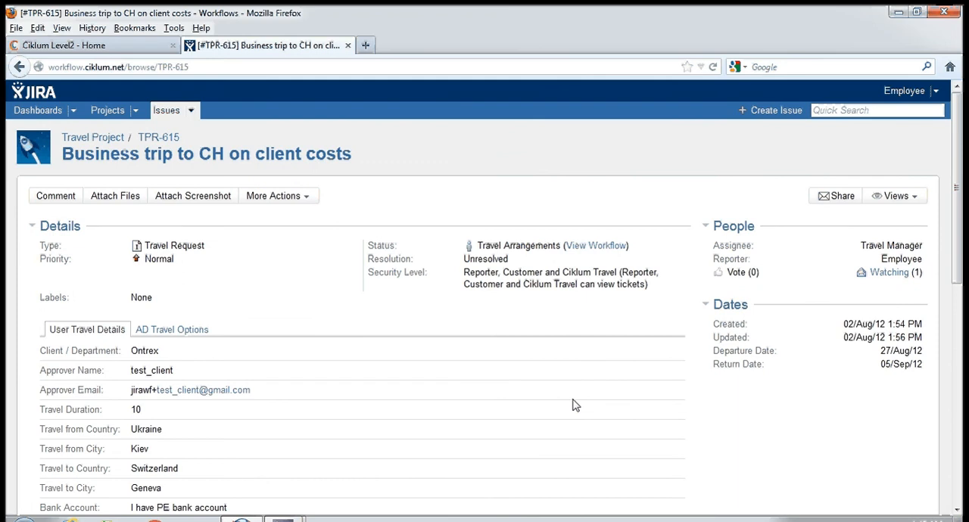
- Examine the workflow diagram of the "Business trip to CH on client costs" request and its list of sub-tasks
click(606, 255)
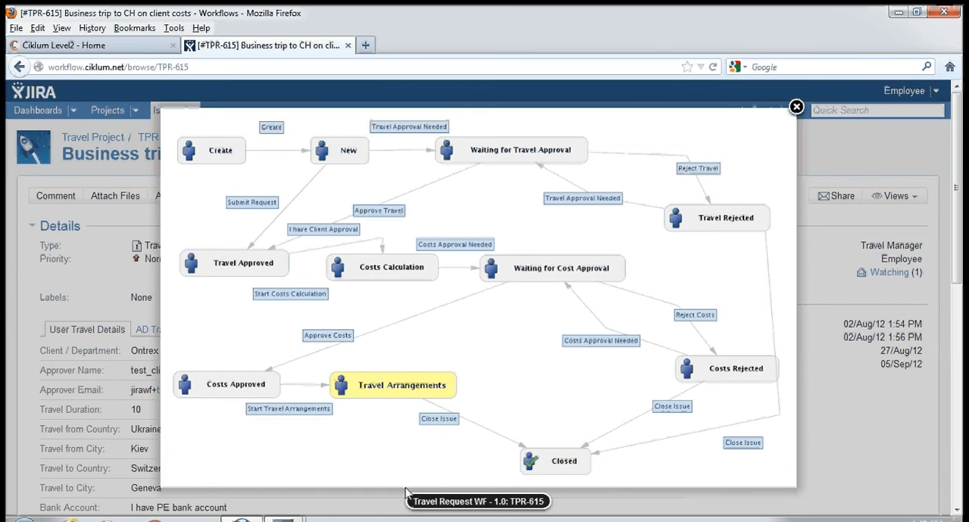
click(795, 107)
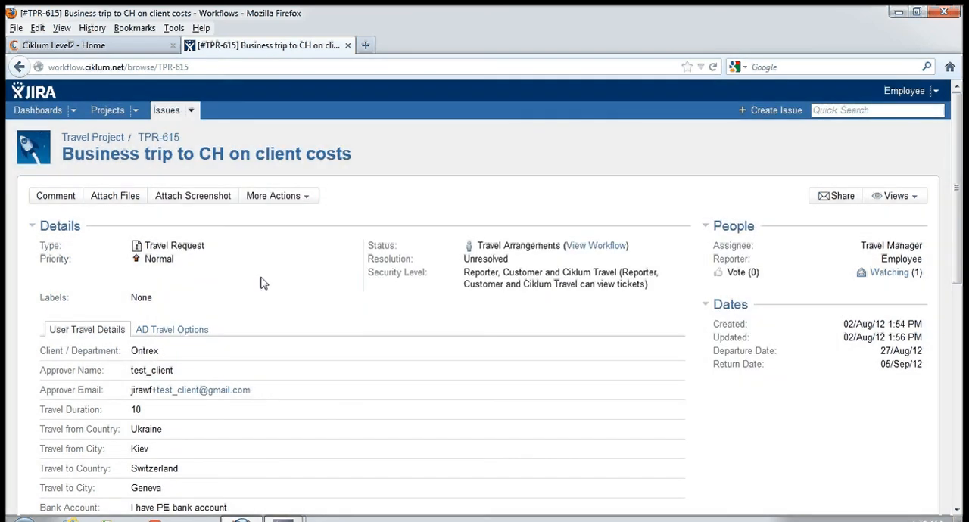
scroll(262, 283, down, 3)
scroll(263, 283, down, 3)
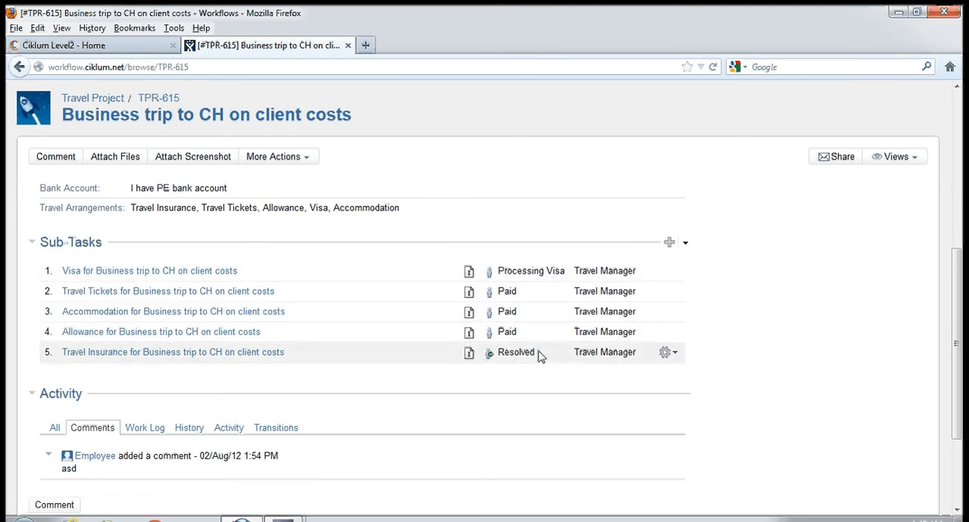
- Open the Visa sub-task of the business trip and examine its workflow diagram
click(97, 274)
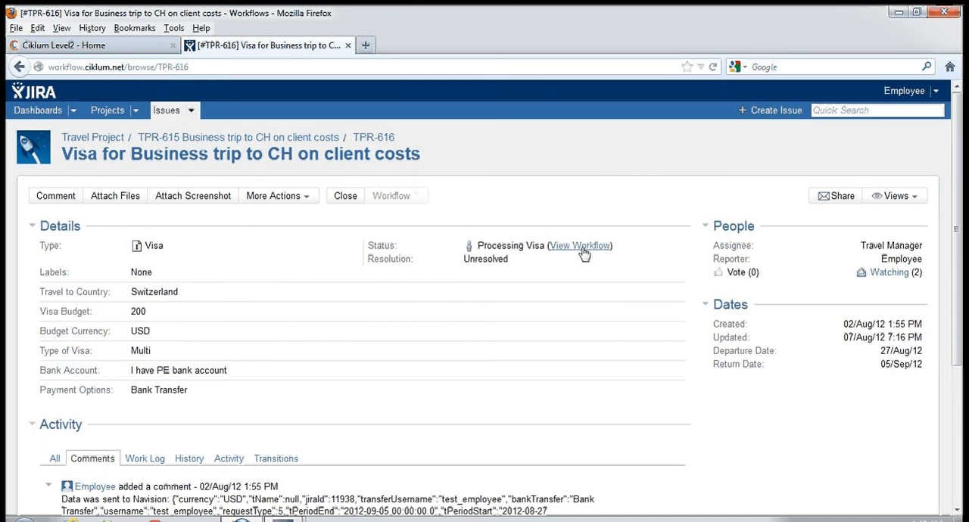
click(583, 250)
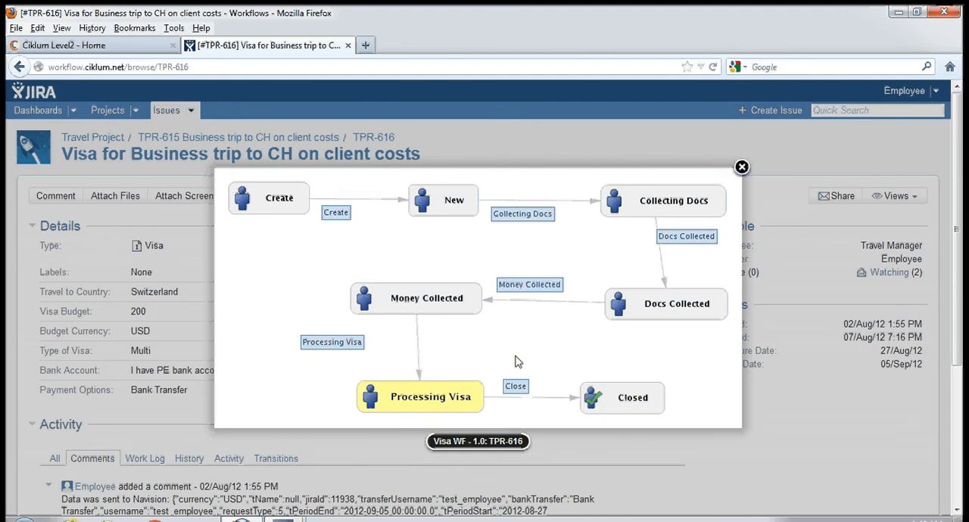
click(742, 168)
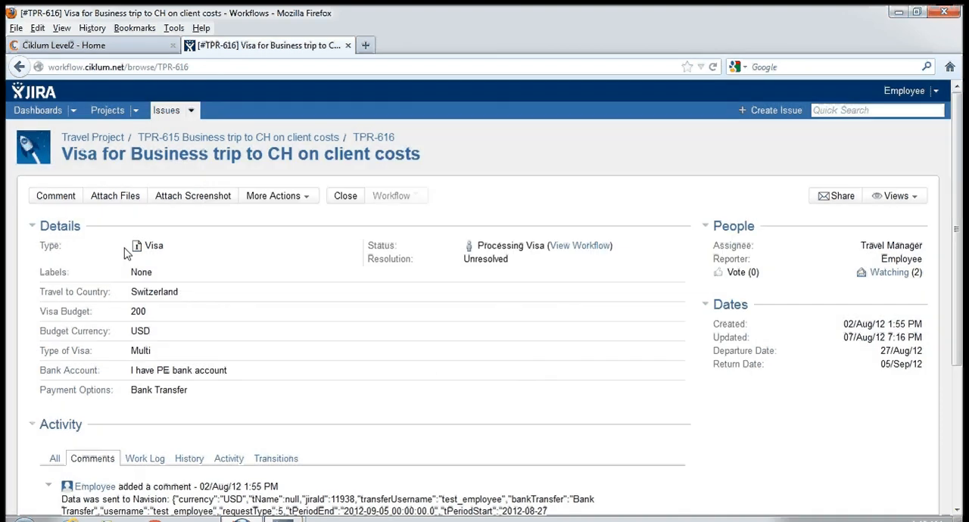
- Return to the parent trip request, open its Travel Tickets sub-task and examine that sub-task's workflow diagram
click(274, 140)
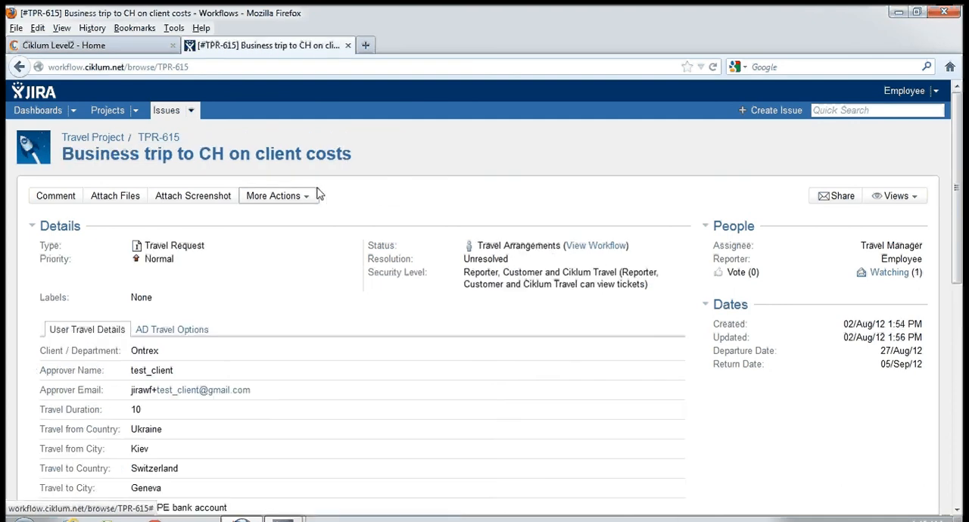
scroll(226, 311, down, 5)
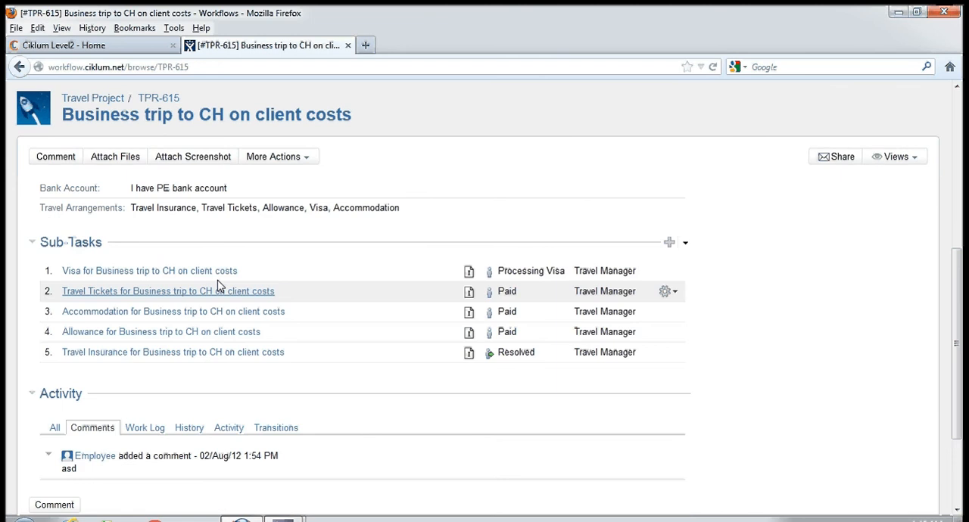
click(211, 294)
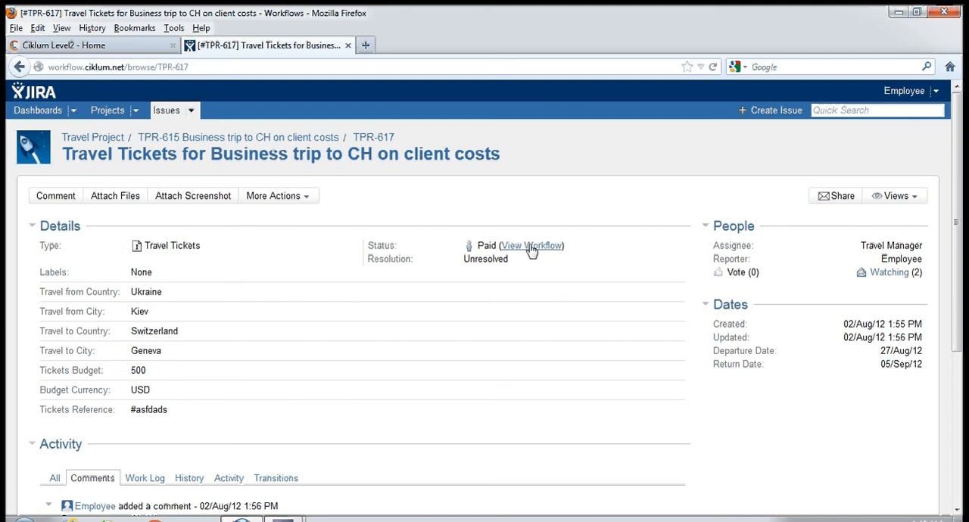
click(532, 246)
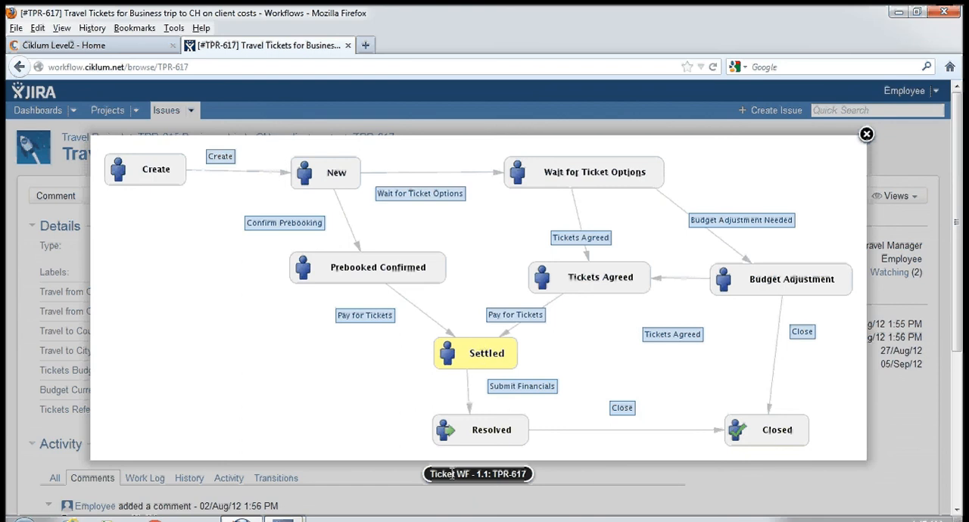
click(866, 135)
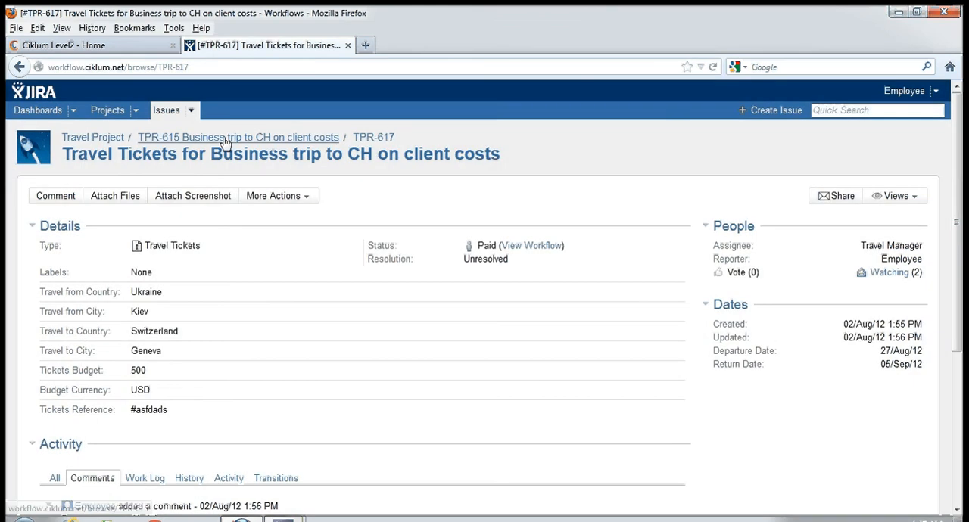
- Return to the parent trip request TPR-615 and review its travel details, sub-tasks and security level
click(225, 138)
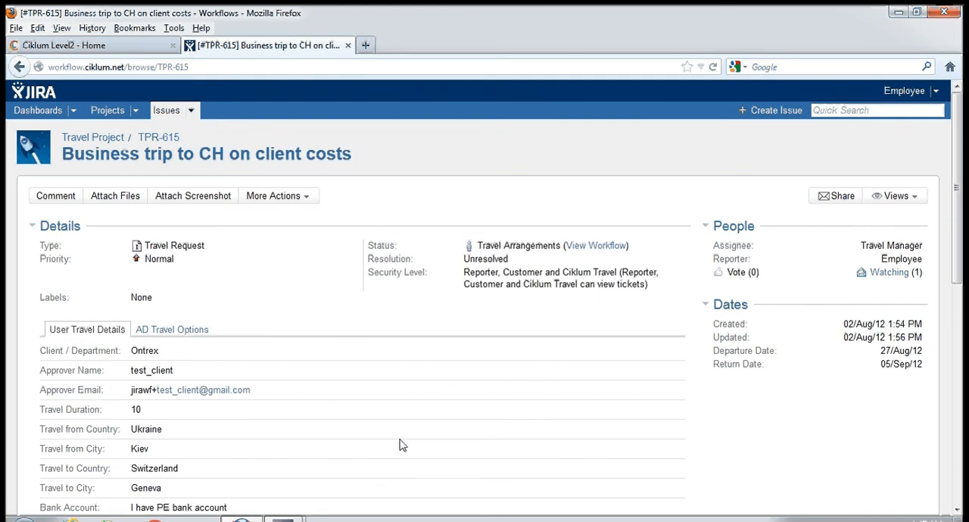
scroll(409, 416, down, 2)
scroll(412, 409, down, 2)
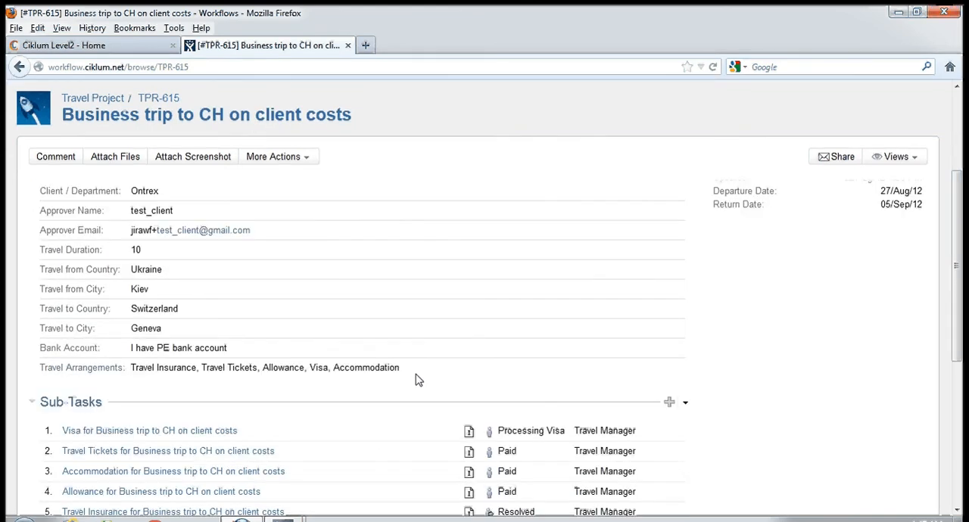
scroll(414, 380, up, 4)
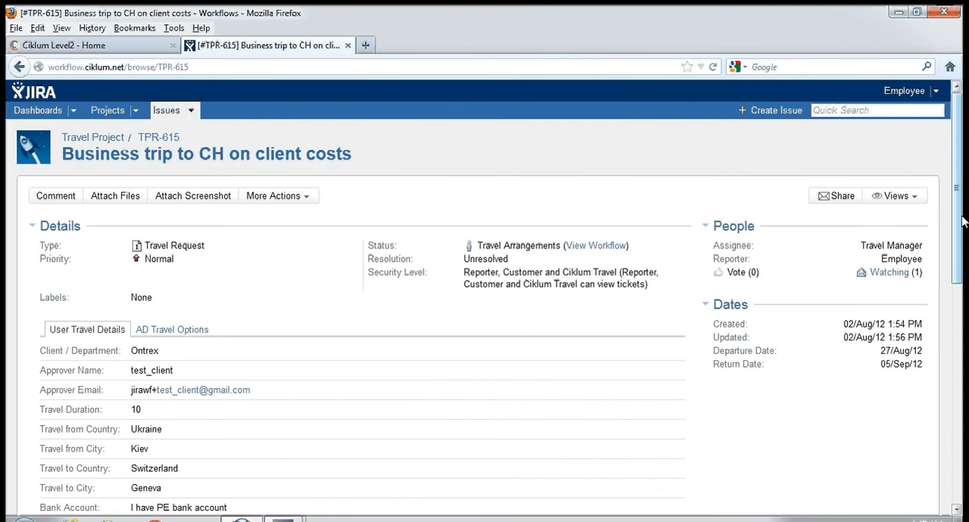
drag(963, 220, 963, 269)
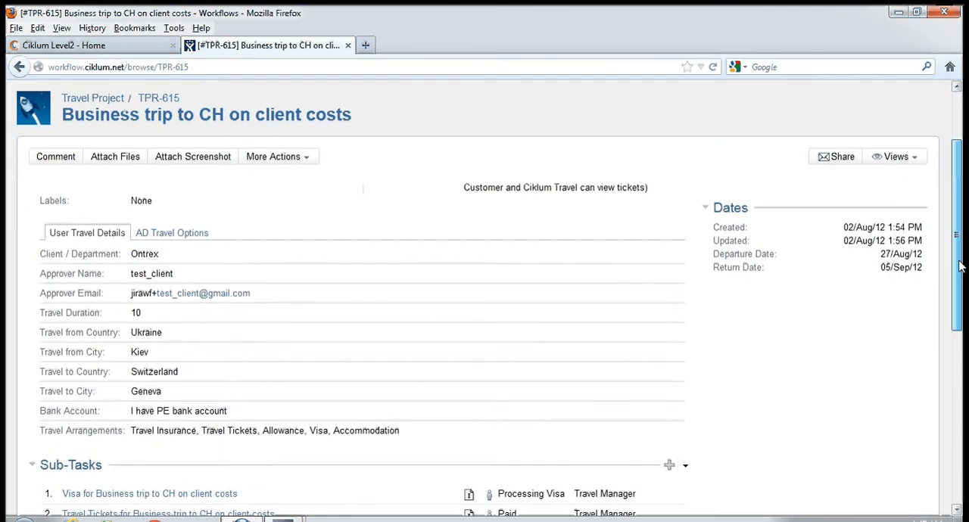
scroll(912, 211, up, 3)
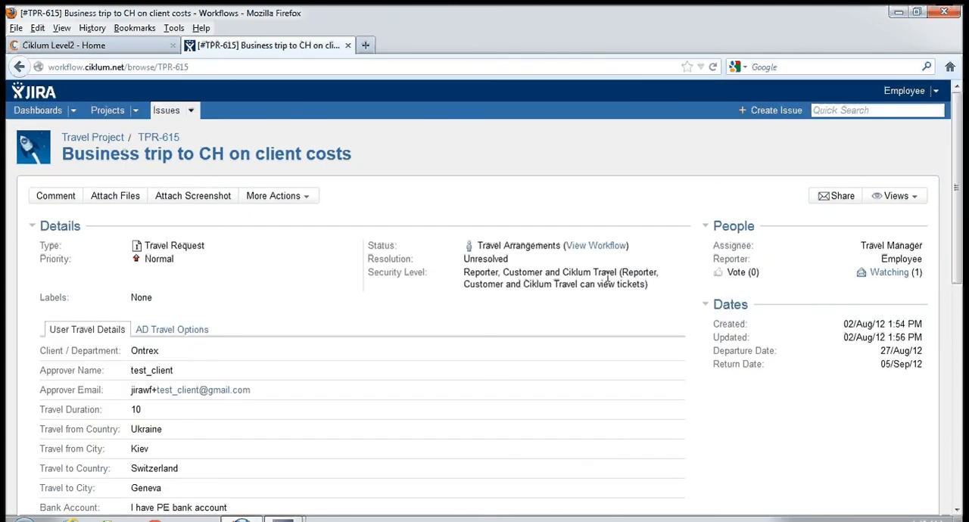
drag(608, 277, 469, 281)
click(490, 289)
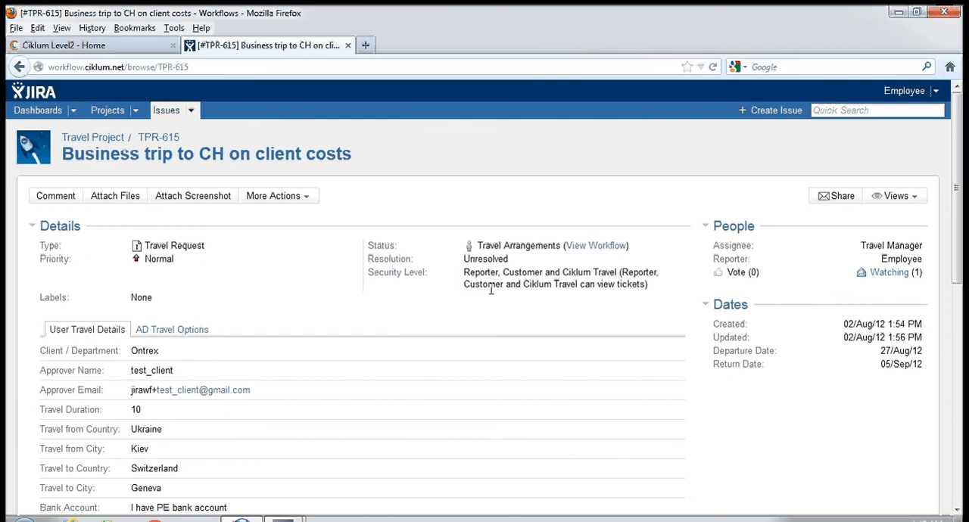